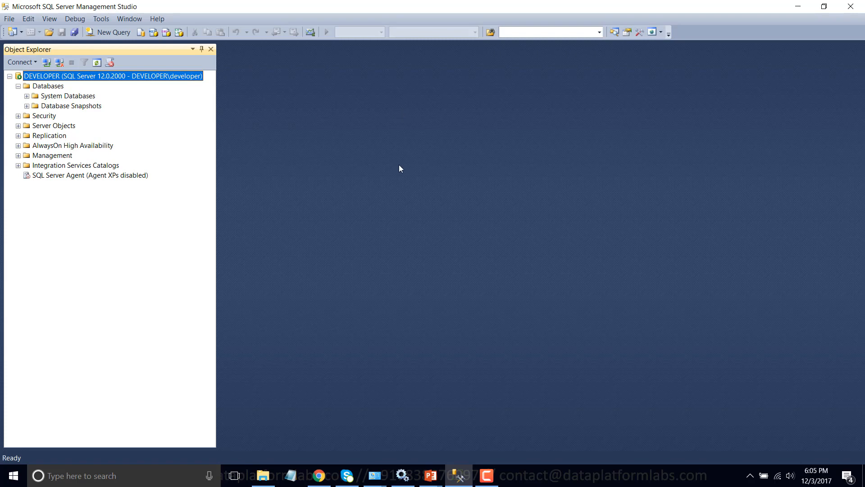
Switch to Chrome and search Google for "download sql server data tools for visual studio 2013".
click(319, 475)
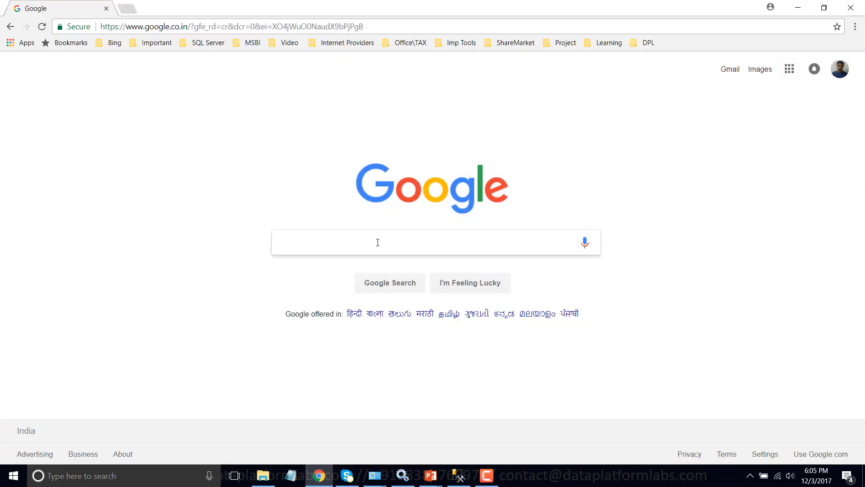
text(download sql serve)
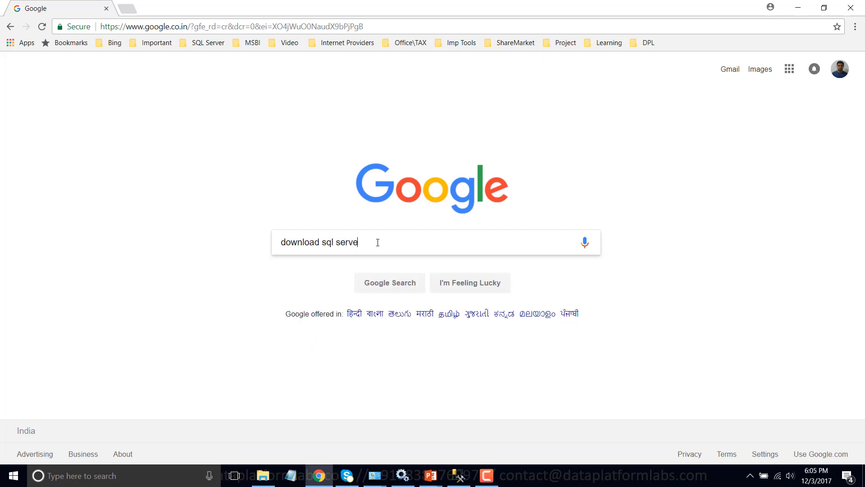
text(r data tool)
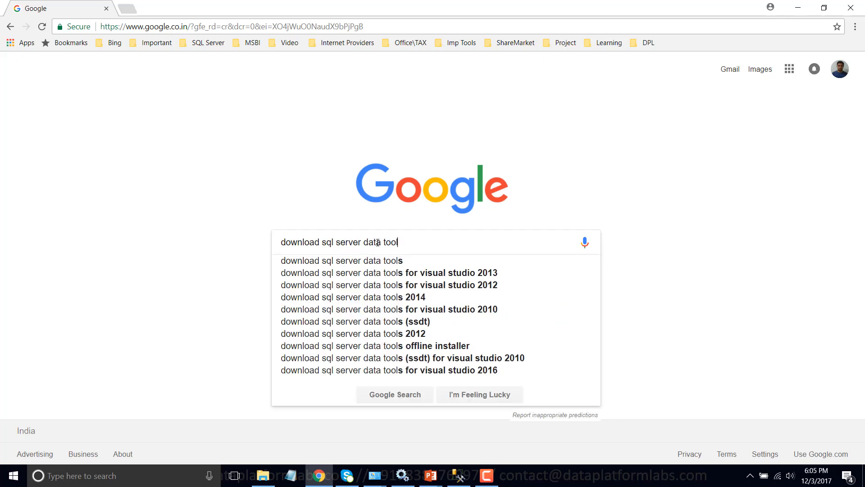
text(s for)
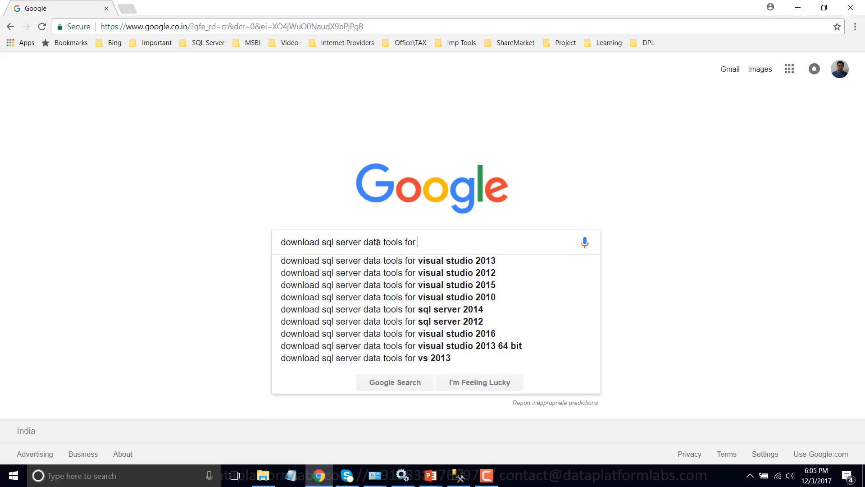
key(Down)
key(Return)
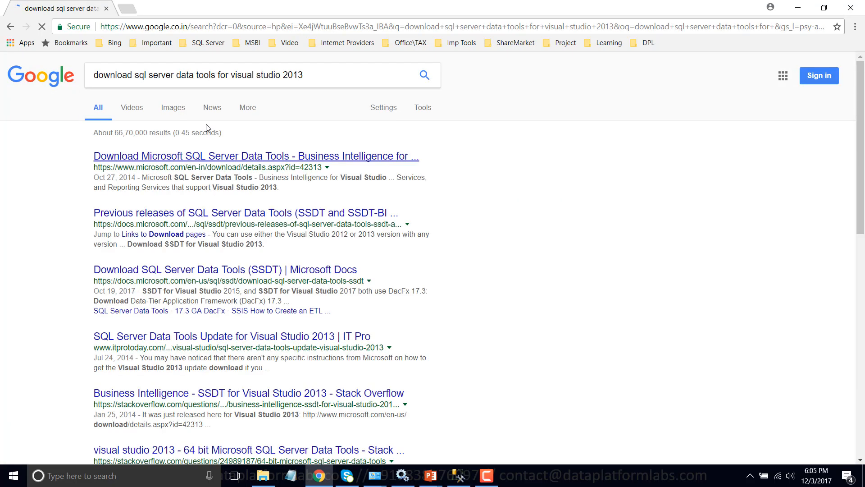
Open Microsoft's download page for SQL Server Data Tools - Business Intelligence for Visual Studio 2013 and start the English download.
click(180, 159)
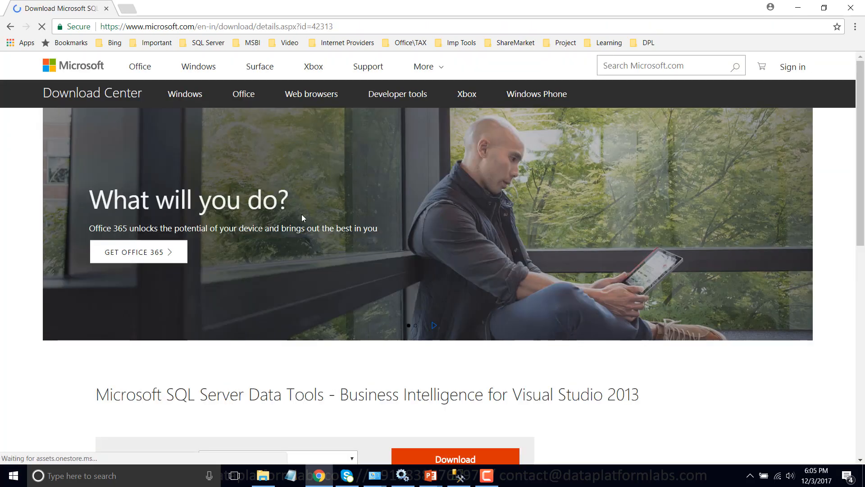
scroll(301, 215, down, 3)
drag(136, 283, 632, 292)
scroll(570, 295, down, 2)
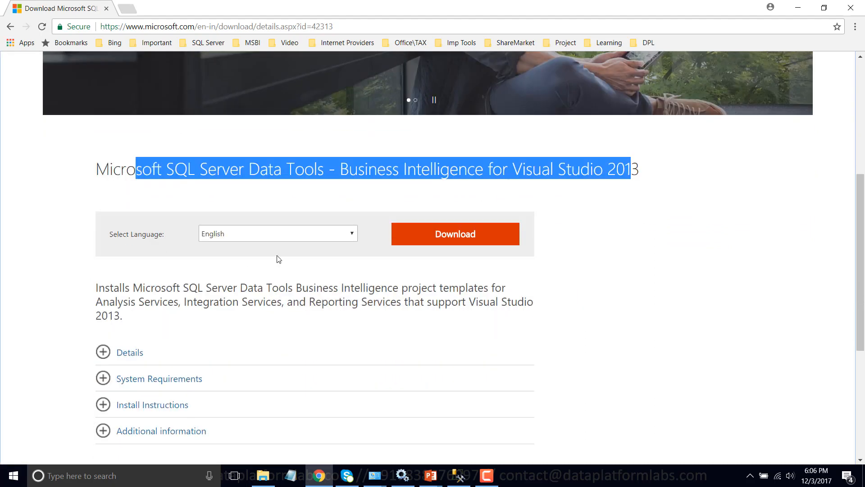
click(460, 237)
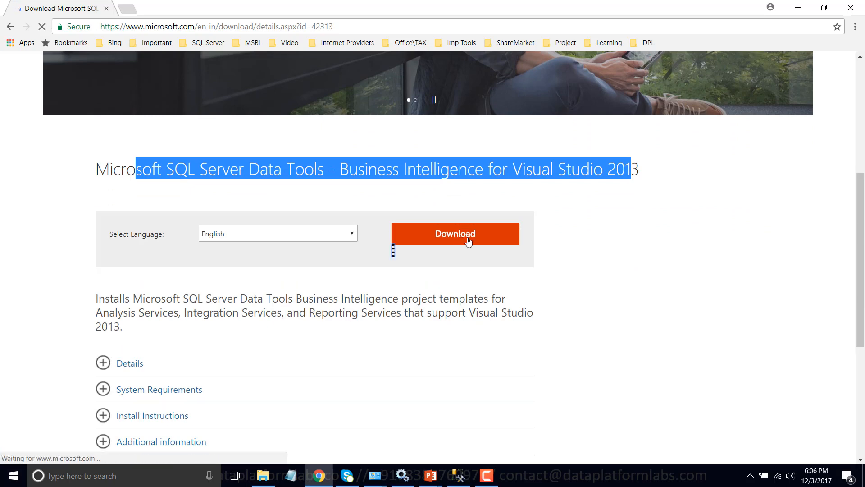
scroll(502, 251, down, 2)
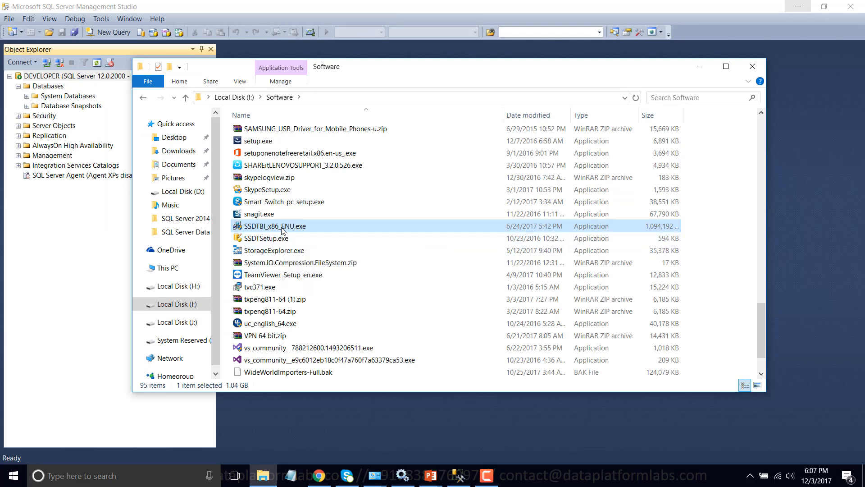
Run SSDTBI_x86_ENU.exe as administrator and extract its files to I:\Software\SSDTBI_x86_ENU\.
right_click(283, 230)
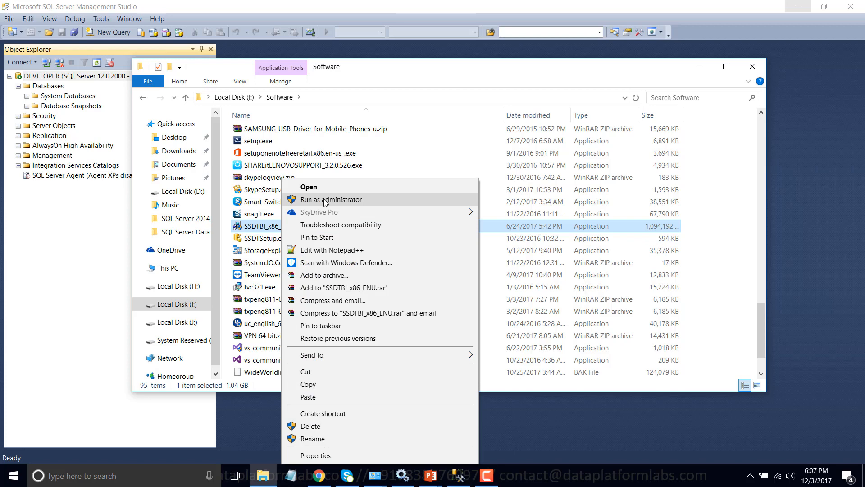
click(324, 199)
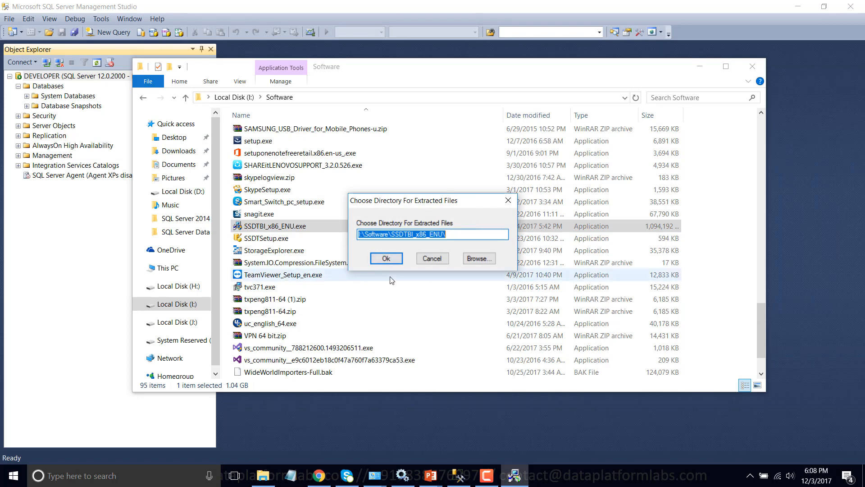
click(389, 259)
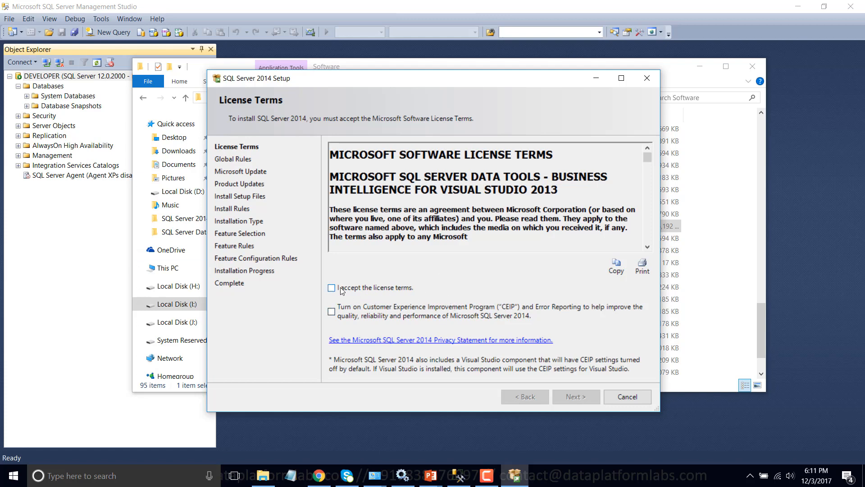
Accept the license terms, continue setup without Microsoft Update checks, and maximize the setup window.
click(360, 288)
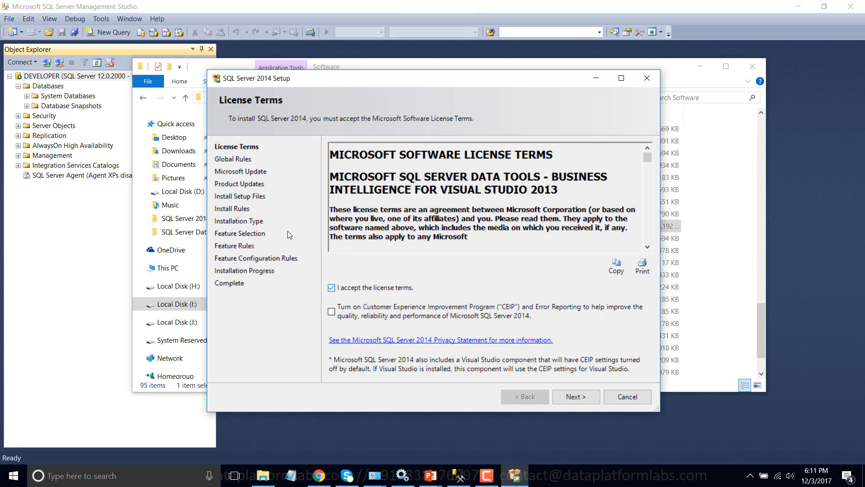
click(575, 398)
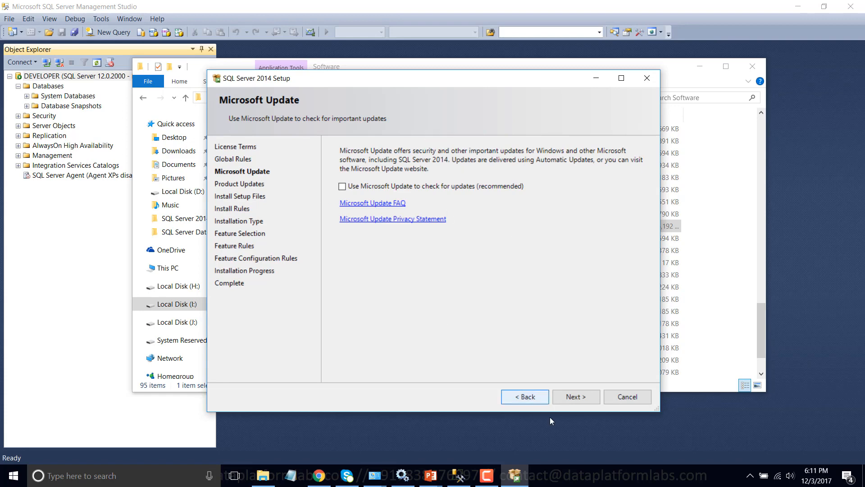
click(575, 399)
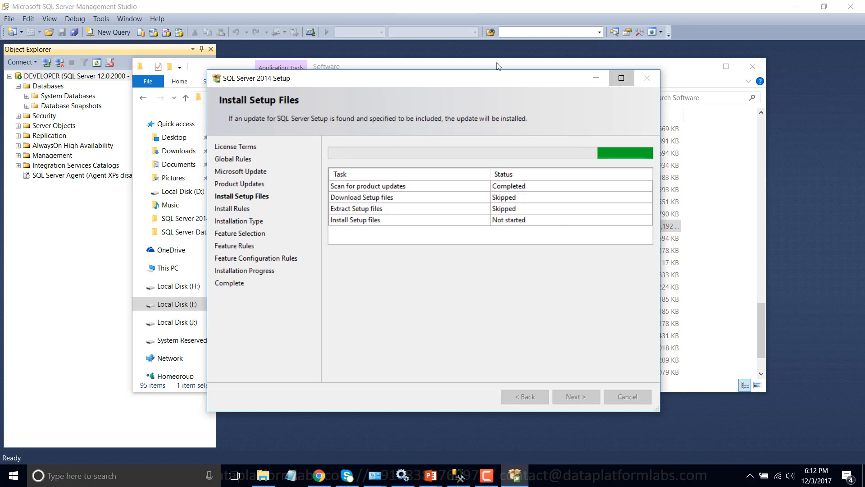
click(621, 78)
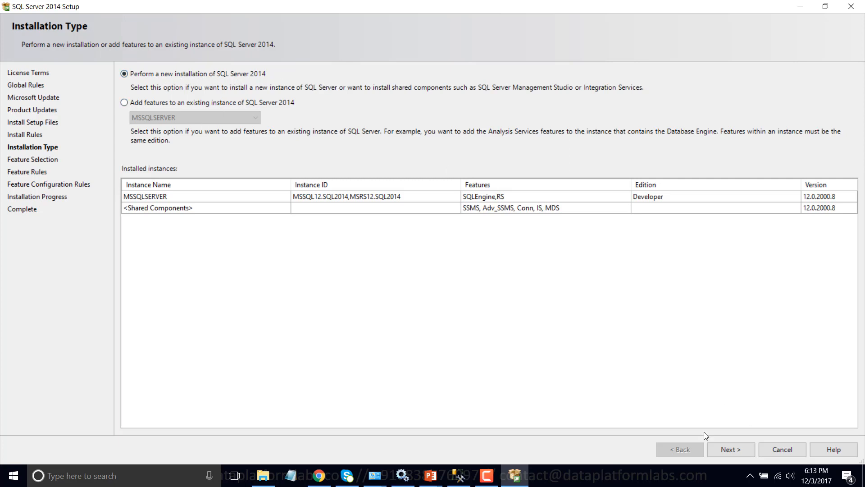
Proceed with a new installation and install the SQL Server Data Tools - Business Intelligence for Visual Studio 2013 shared feature.
click(727, 452)
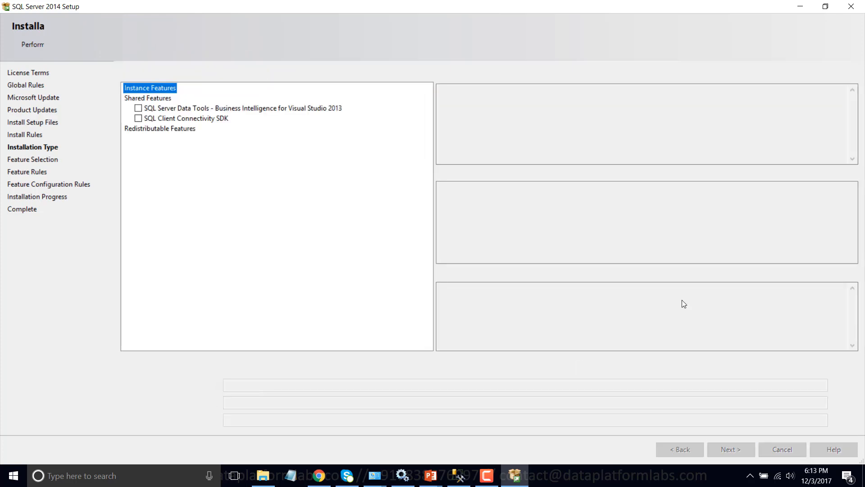
click(138, 119)
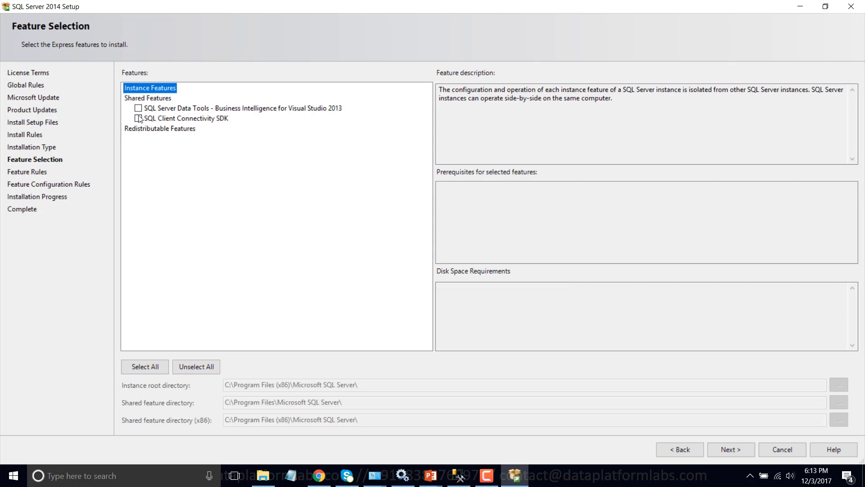
click(139, 108)
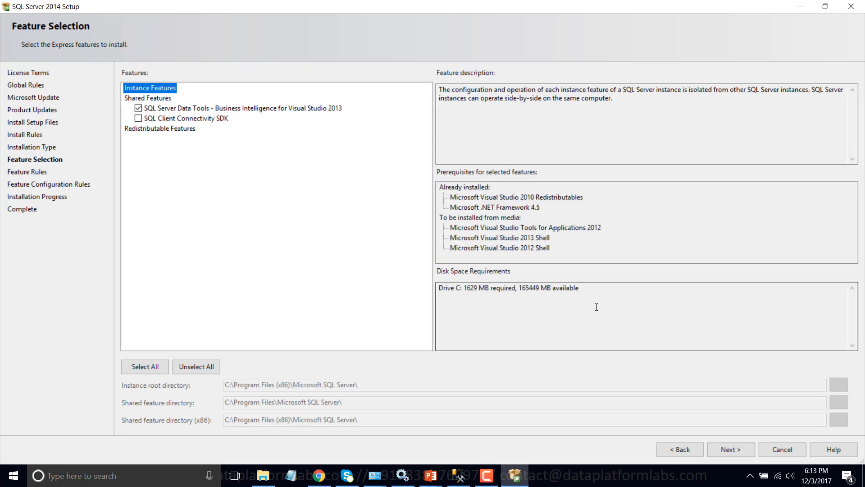
click(726, 453)
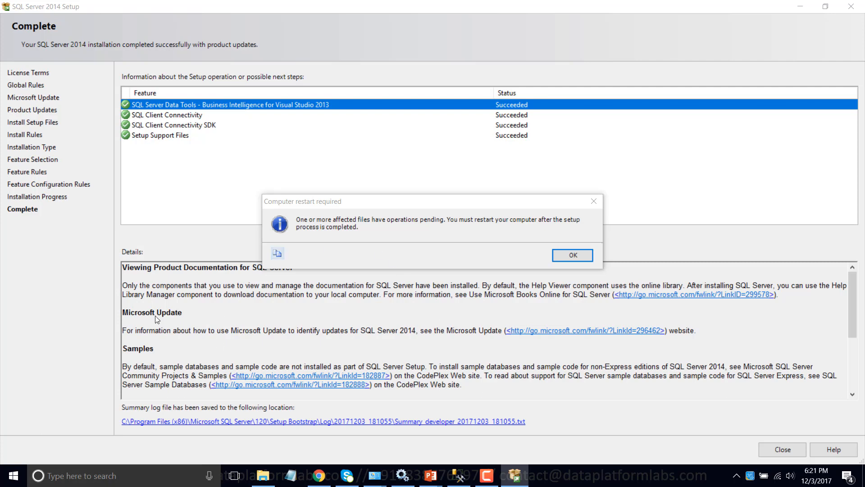
Find SQL Server Data Tools for Visual Studio 2013 through Windows search and launch it.
click(132, 471)
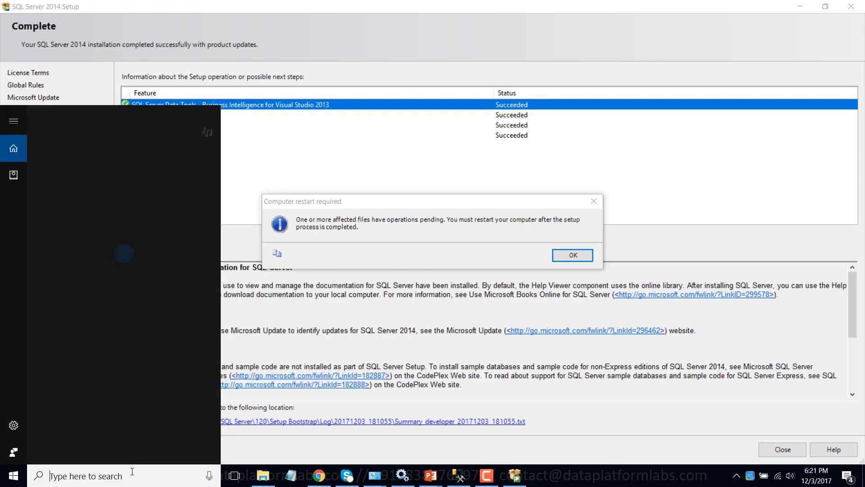
text(sq)
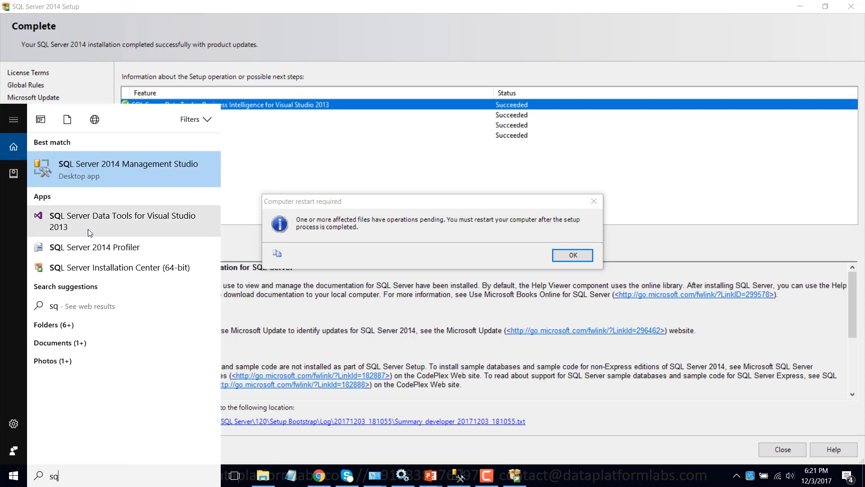
click(128, 220)
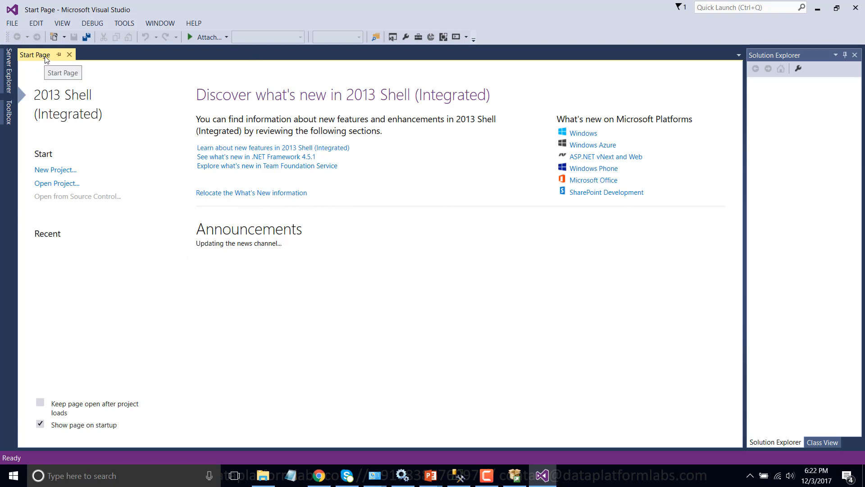
Create an Integration Services Project named MyFirstPackage and close the Getting Started window.
click(56, 170)
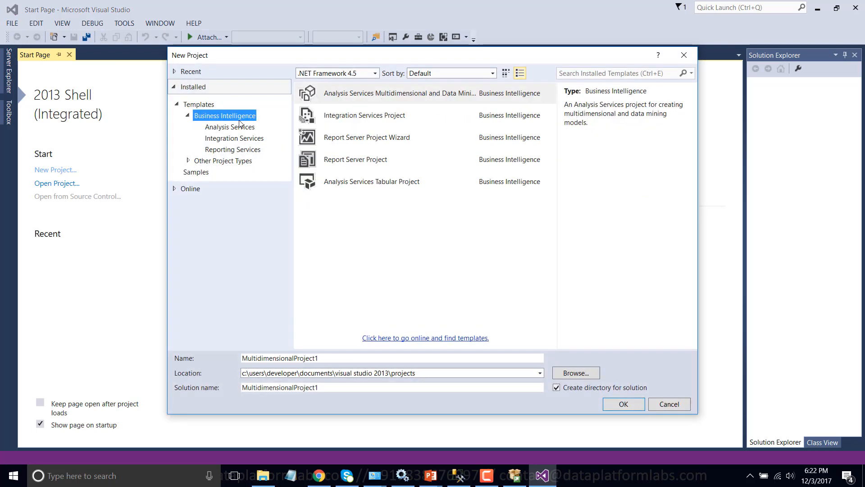
click(229, 140)
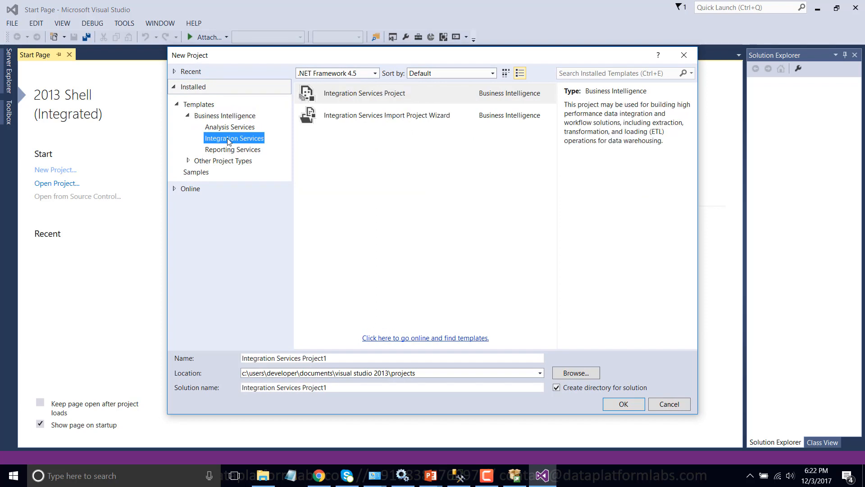
click(336, 357)
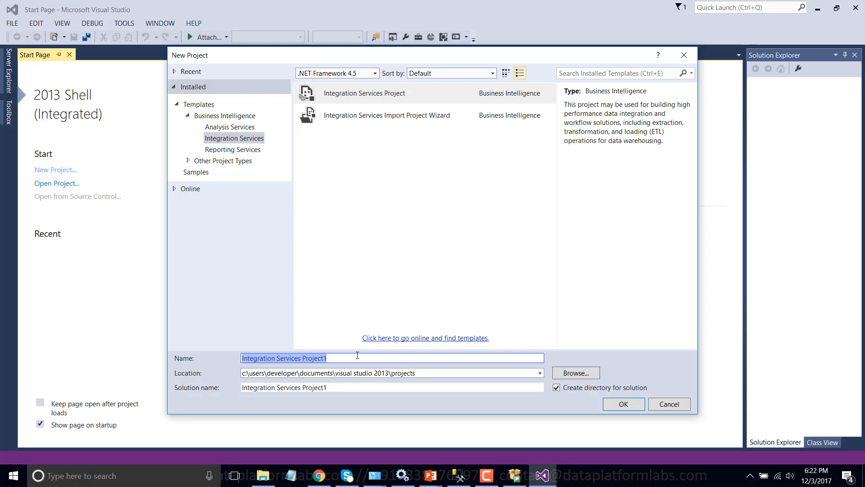
text(MyFirst)
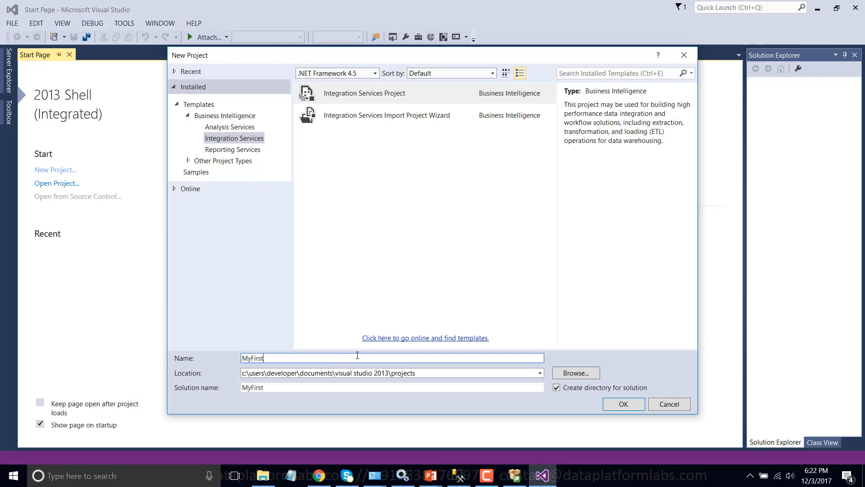
text(Package)
click(396, 101)
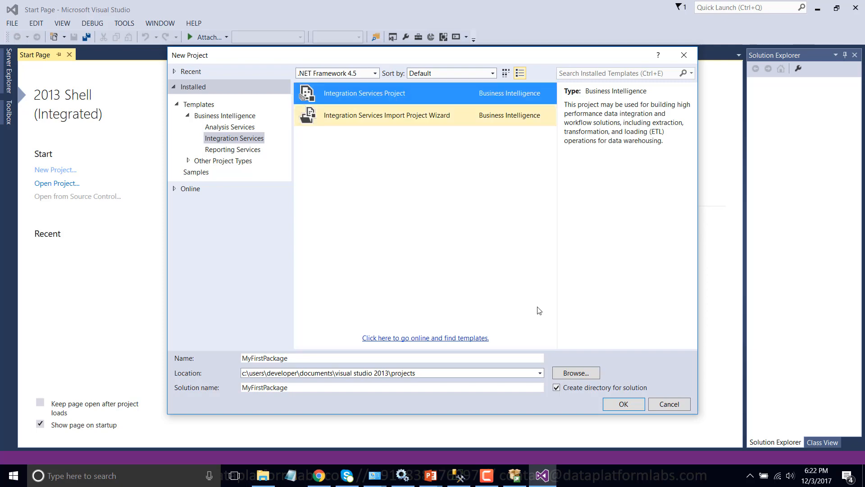
click(627, 405)
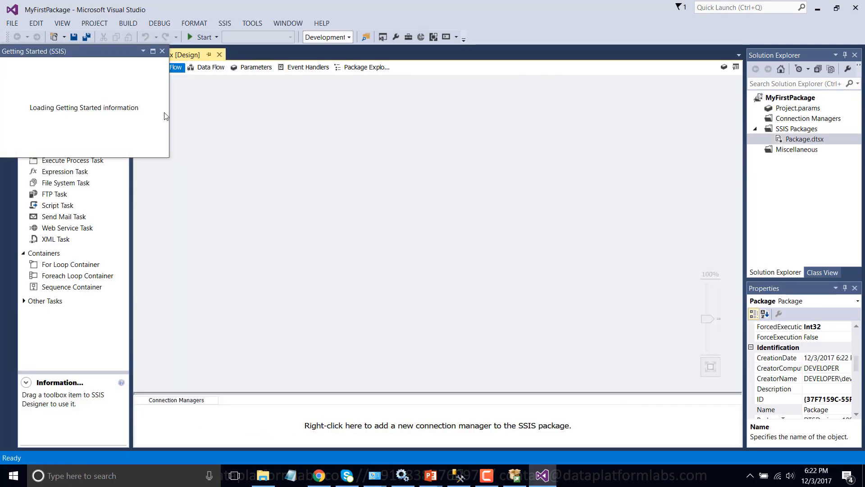
click(162, 51)
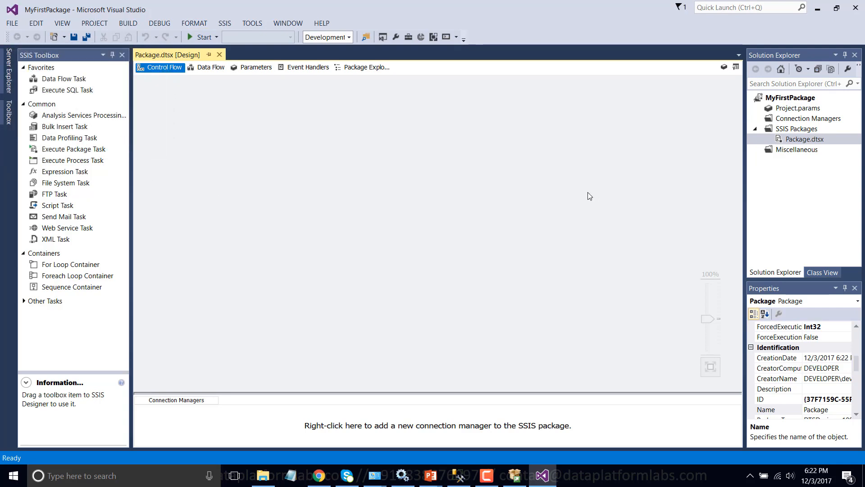
Look over the Script, Data Flow and Execute SQL tasks in the toolbox and the package's parameters.
click(58, 205)
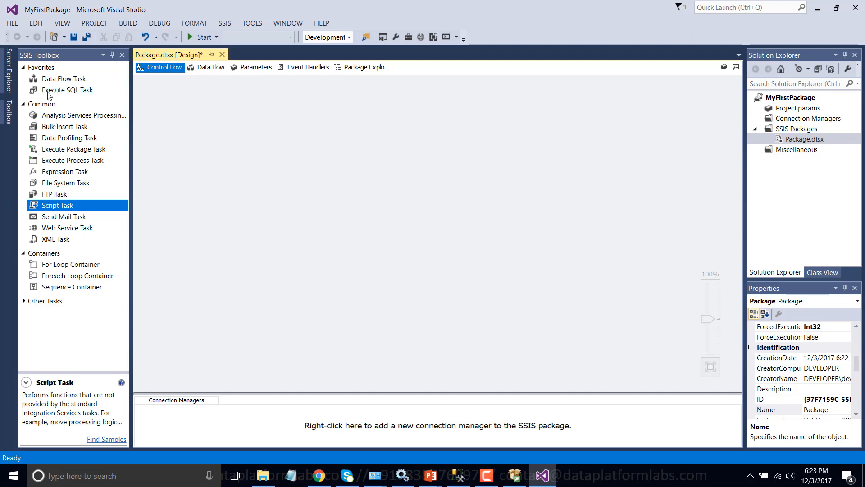
click(64, 79)
click(66, 91)
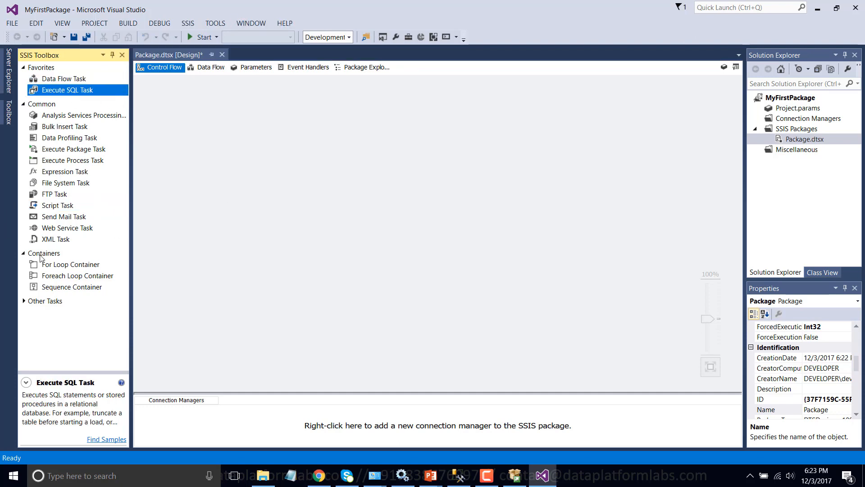
click(242, 69)
Add a second SSIS package to the MyFirstPackage project.
right_click(802, 130)
click(676, 137)
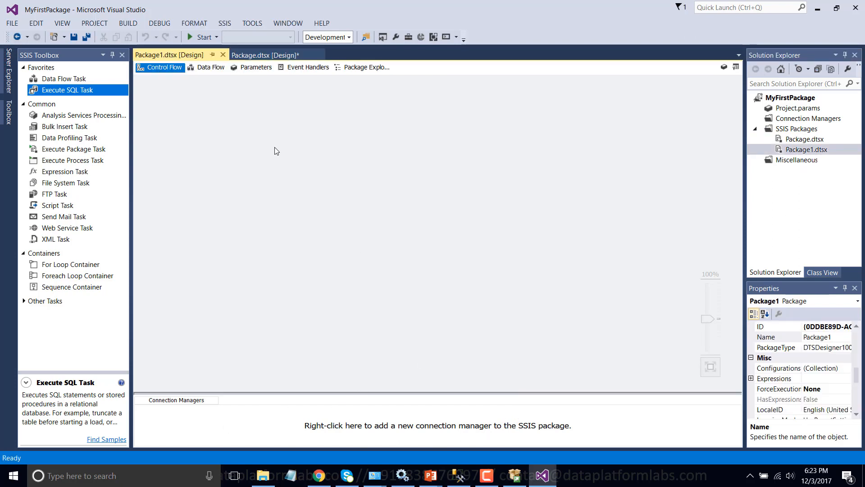
Place a Data Flow Task on the new package's control flow and open it for data flow design.
drag(427, 169, 419, 275)
drag(67, 79, 336, 171)
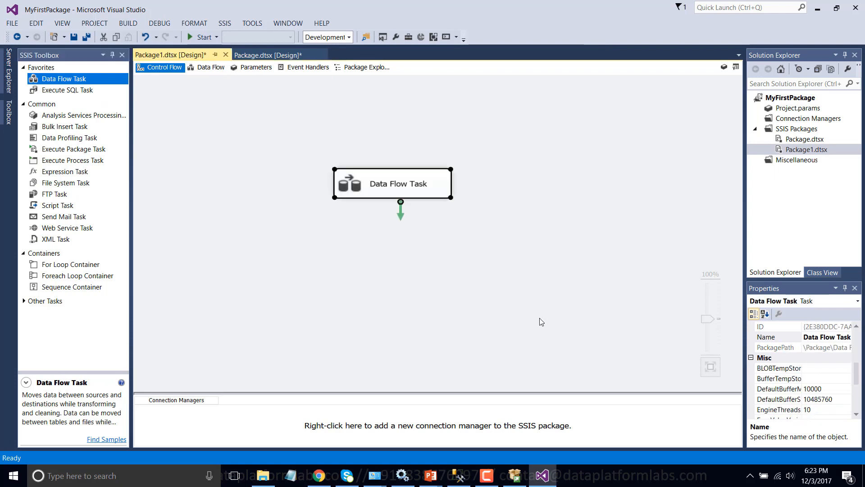
double_click(347, 184)
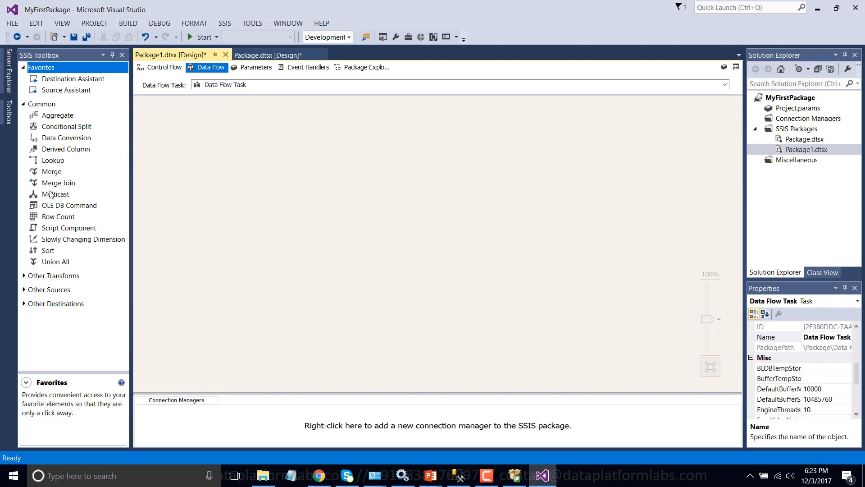
Examine the data flow sources, destinations and transforms available in the SSIS Toolbox.
click(24, 290)
scroll(25, 291, down, 1)
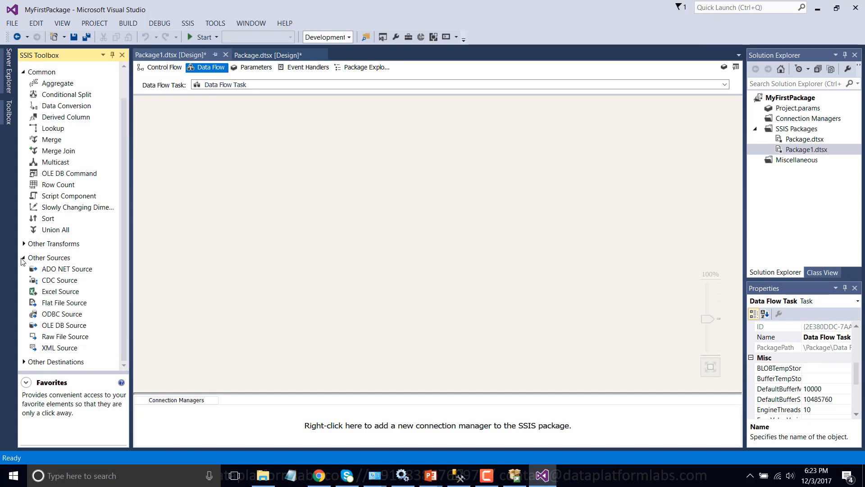
click(23, 259)
click(24, 304)
scroll(47, 278, up, 1)
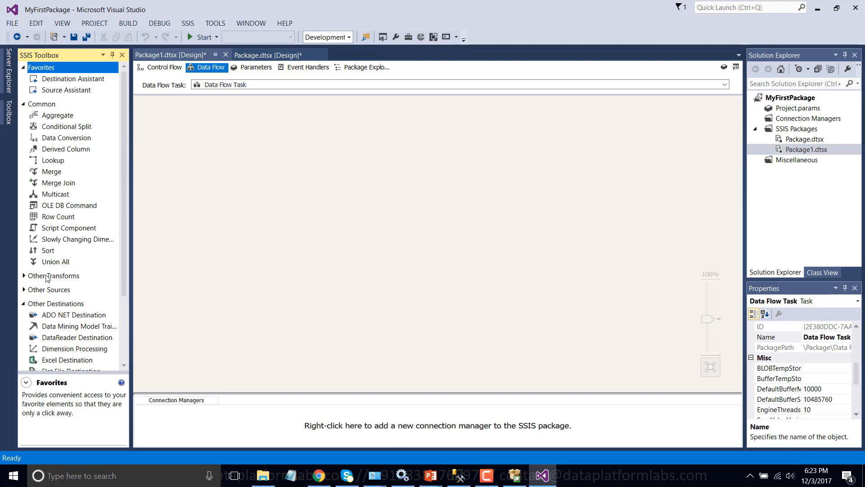
click(61, 205)
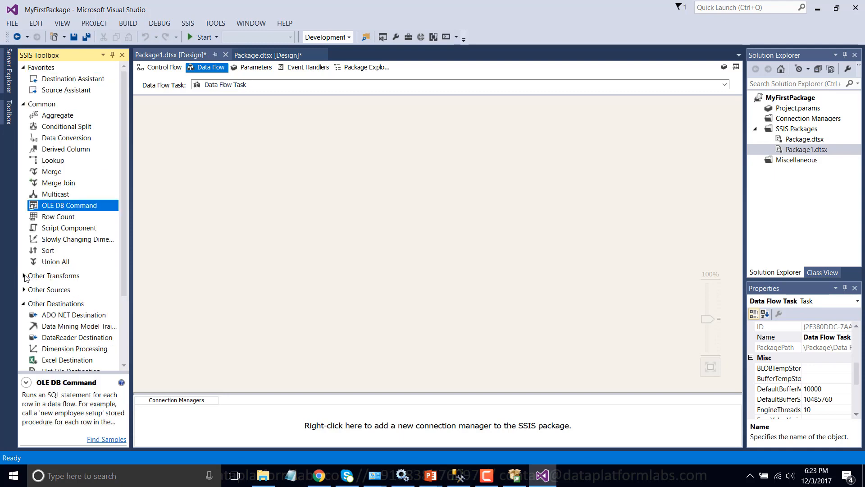
click(24, 276)
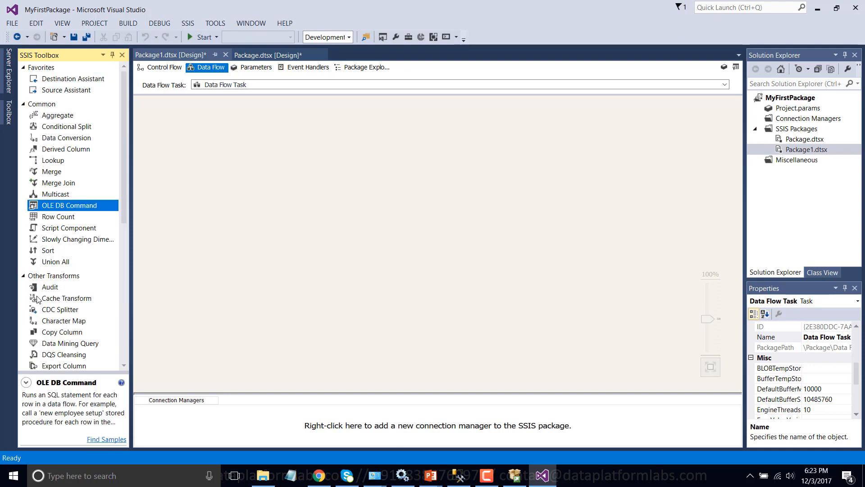
scroll(54, 280, down, 1)
scroll(68, 203, up, 1)
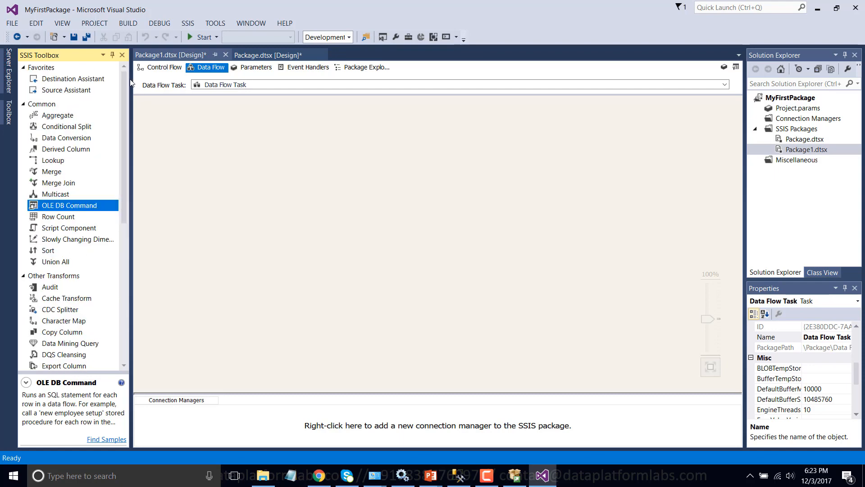